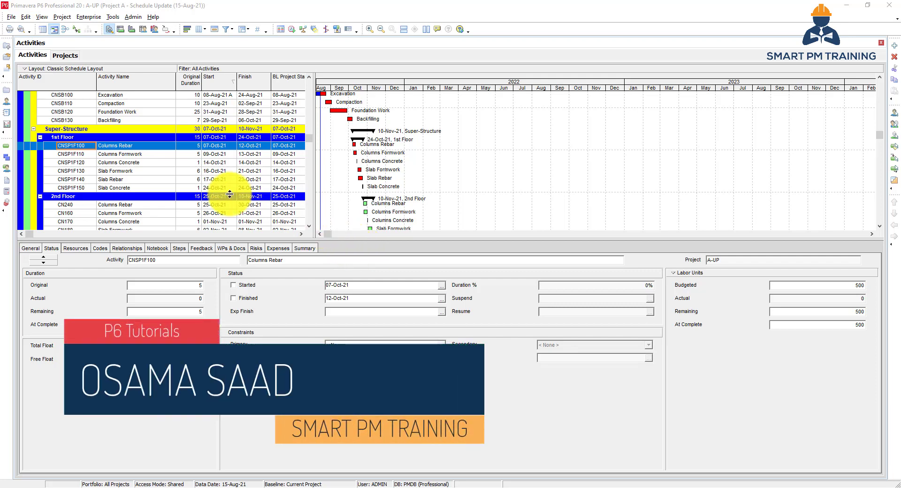
- Open User Preferences from the Edit menu on Time Units: units in hours, durations in days
left_click(25, 17)
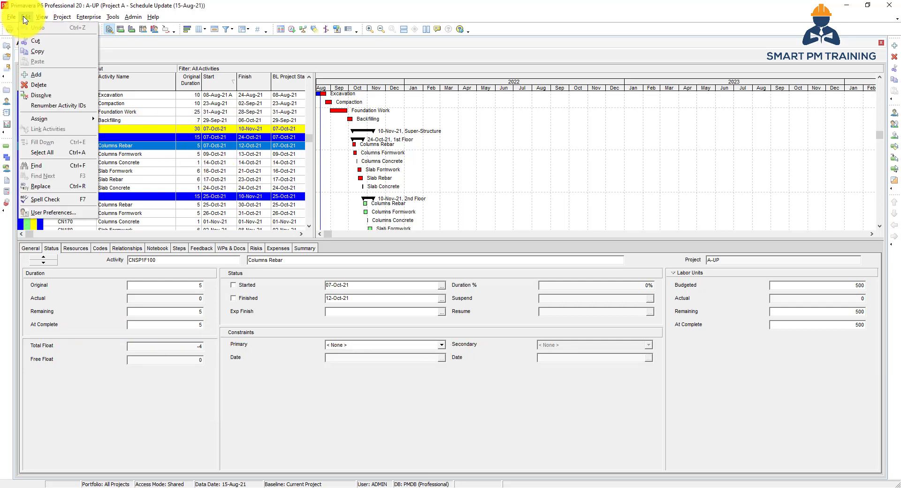
left_click(60, 214)
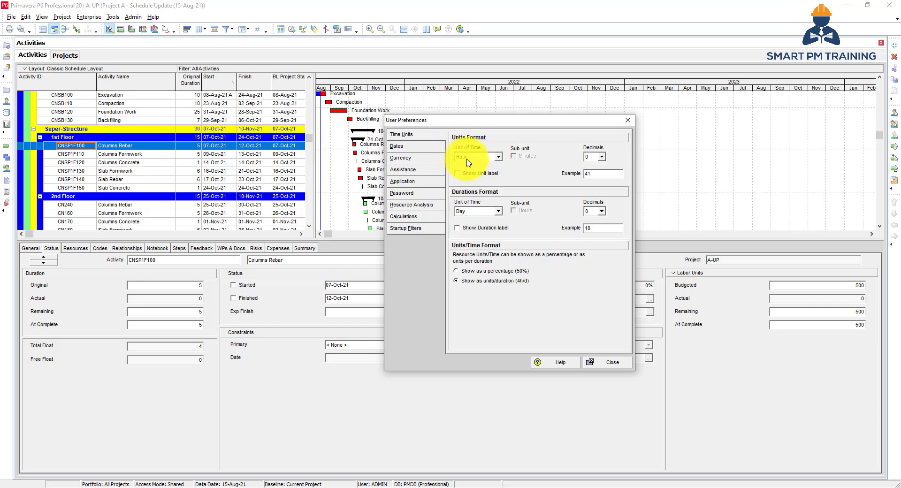
- Close preferences and view Project A's resource assignments, selecting Columns Rebar's October budgeted units
left_click(599, 361)
left_click(8, 168)
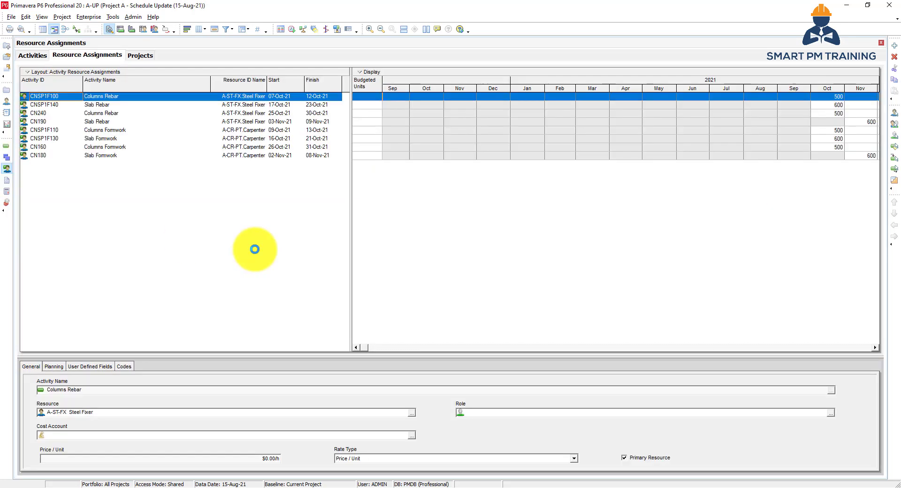
left_click(835, 105)
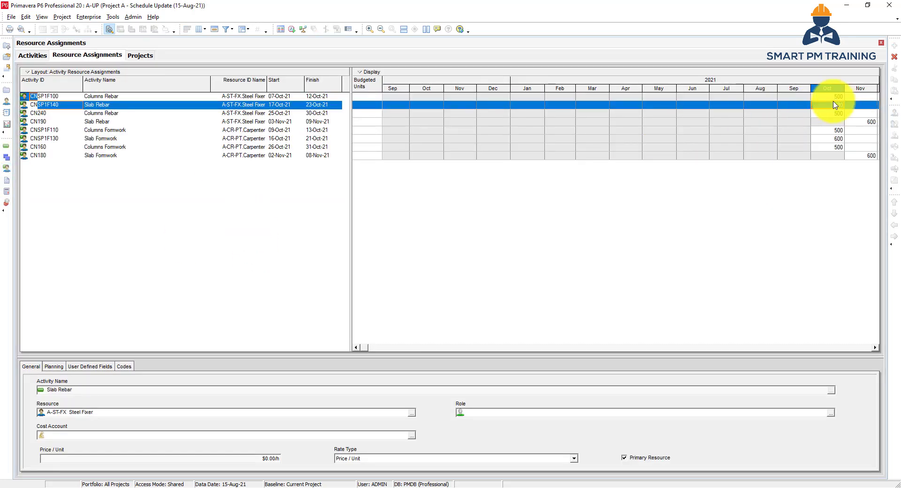
left_click(838, 96)
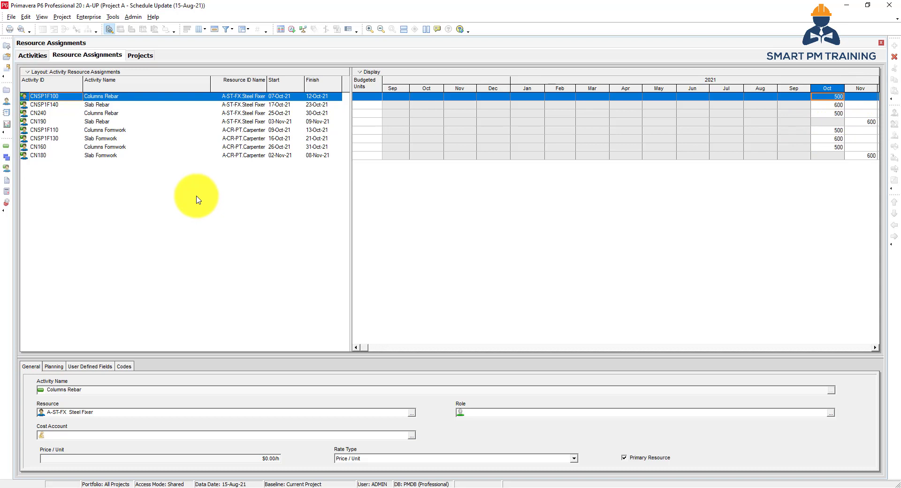
- Reopen User Preferences and keep Hour as the unit of time for resource units
left_click(26, 20)
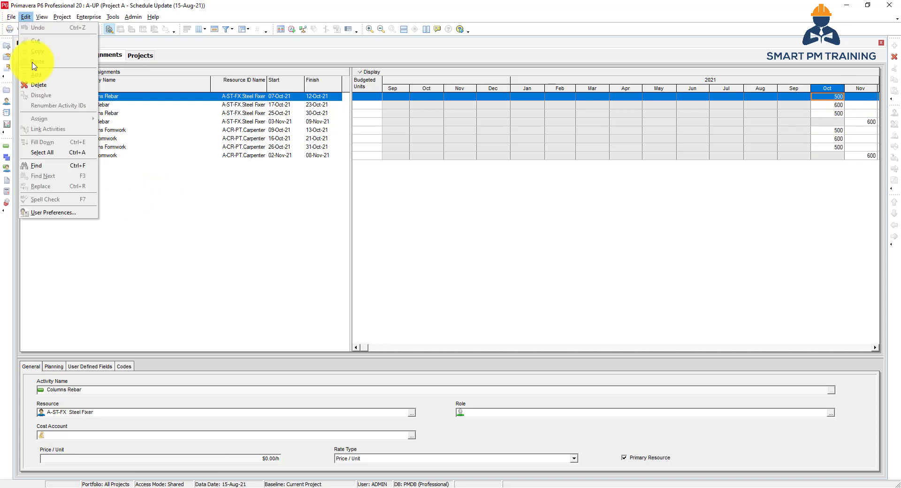
left_click(61, 211)
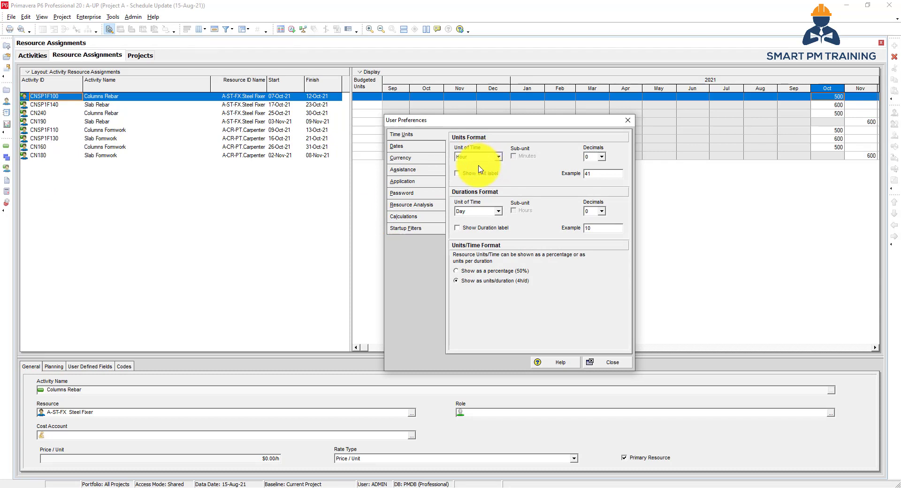
left_click(478, 159)
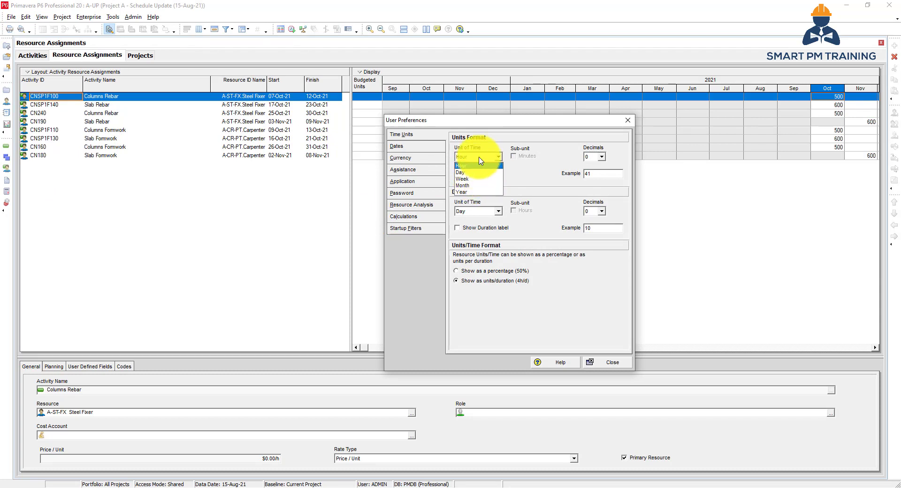
left_click(481, 165)
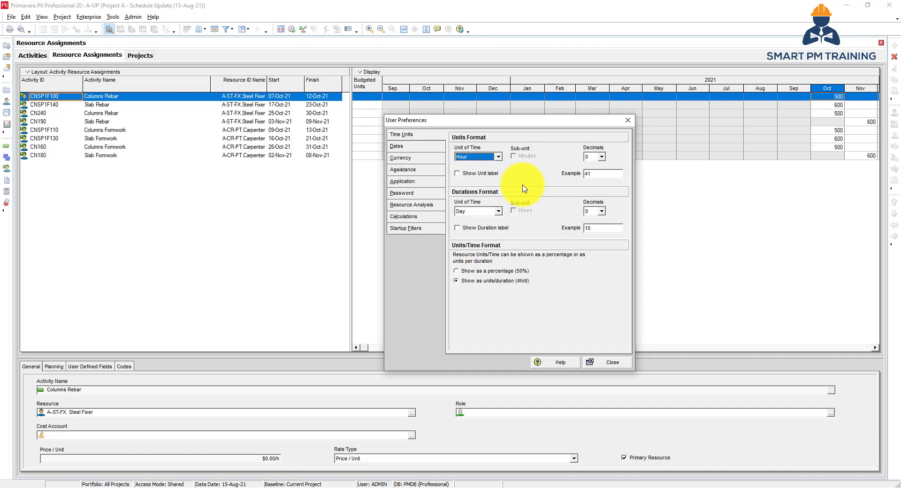
- Try 2 decimals, then restore 0 decimals, and toggle the unit label and minutes sub-unit
left_click(601, 157)
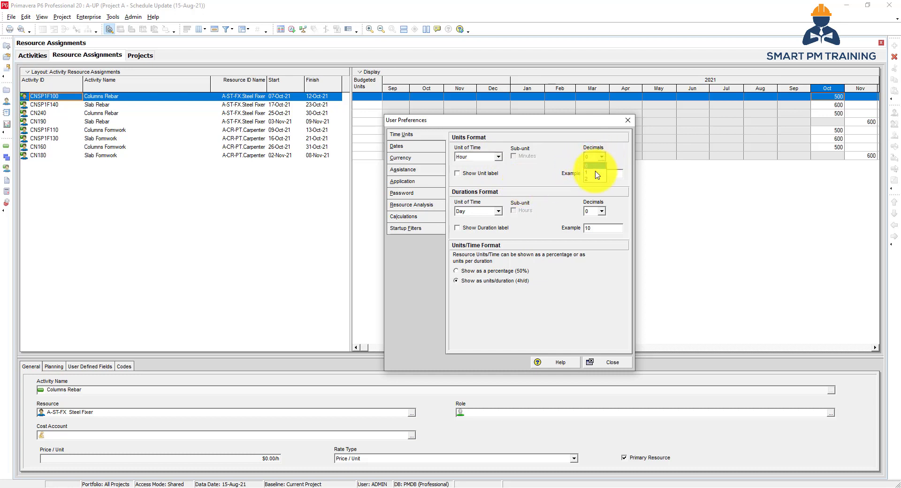
left_click(593, 176)
left_click(597, 159)
left_click(592, 163)
left_click(476, 175)
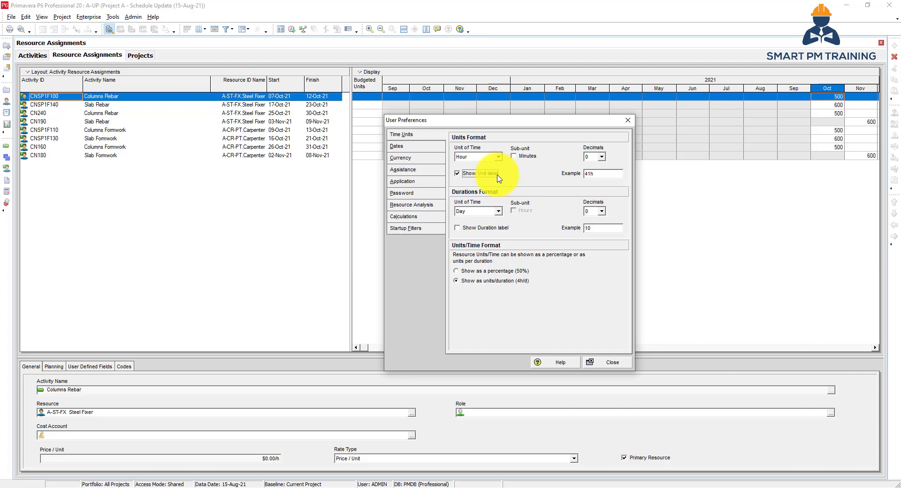
left_click(529, 158)
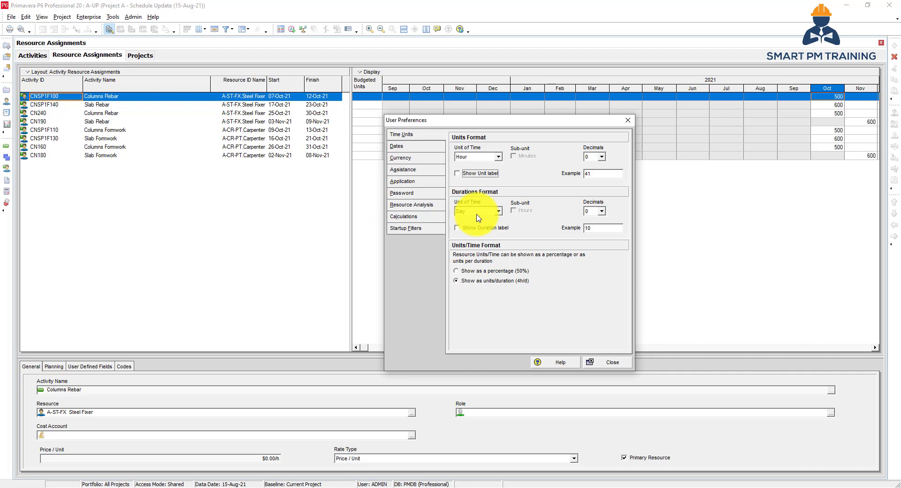
left_click(493, 211)
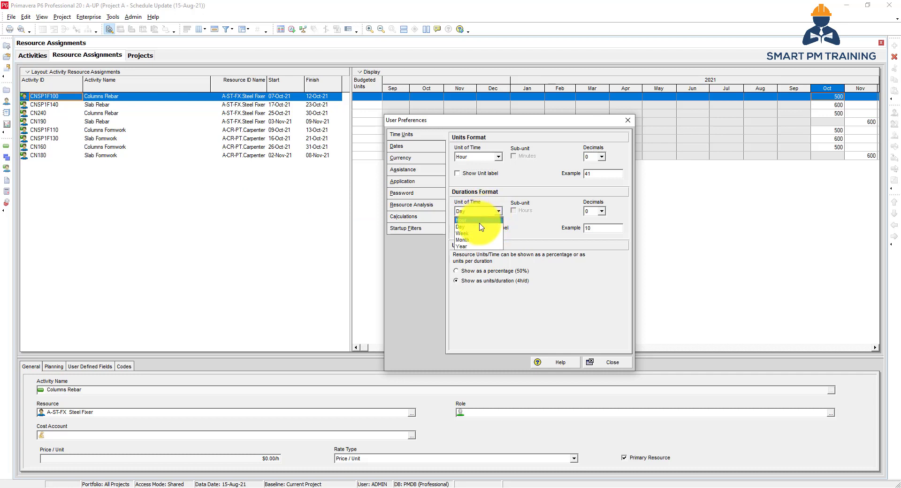
left_click(469, 226)
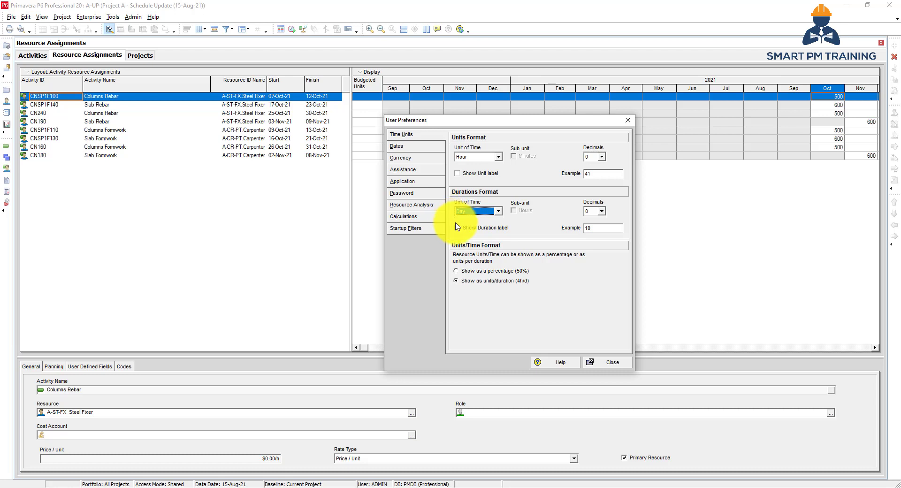
left_click(477, 228)
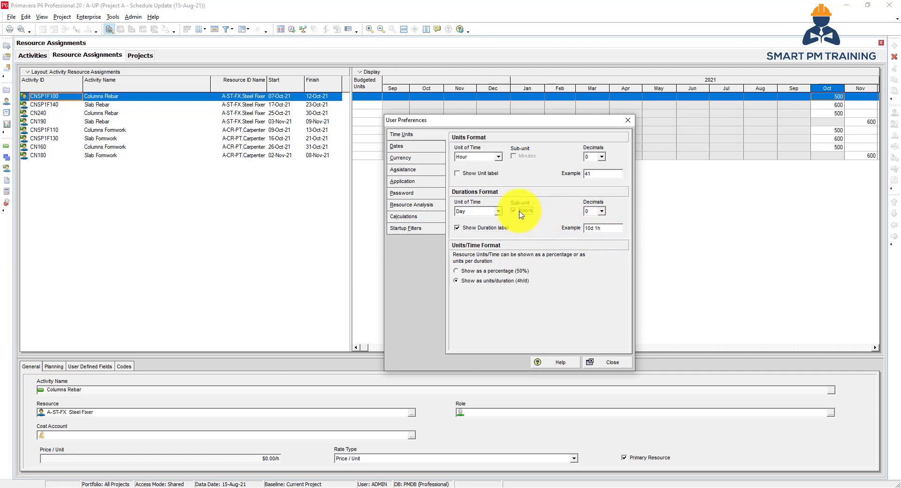
left_click(506, 229)
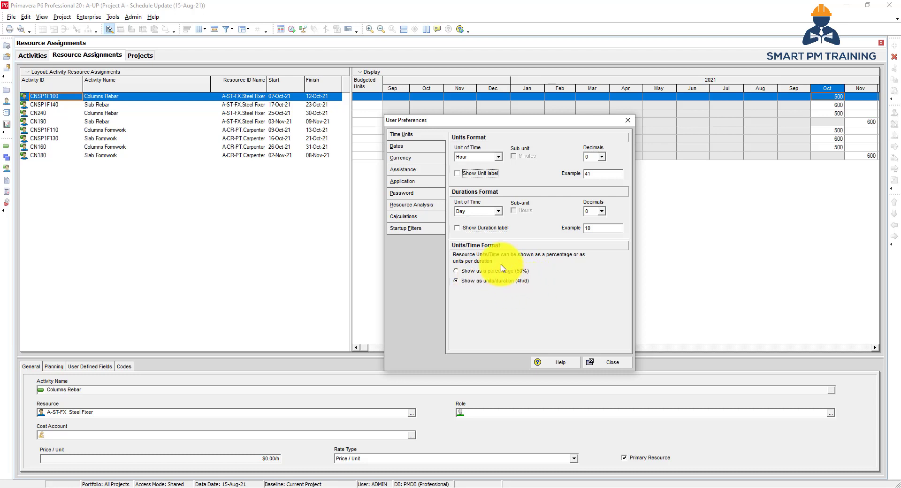
- Try other date and time formats, then keep Day, Month, Year without time (12-Aug-21)
left_click(402, 146)
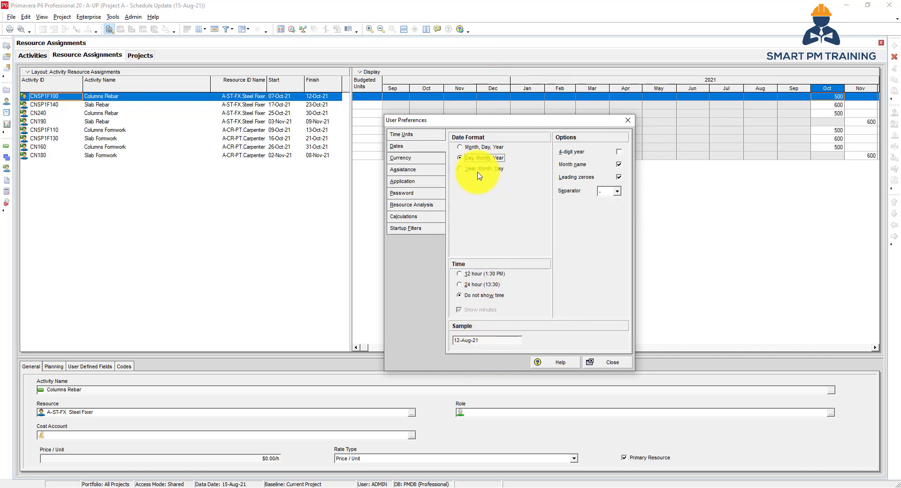
left_click(483, 147)
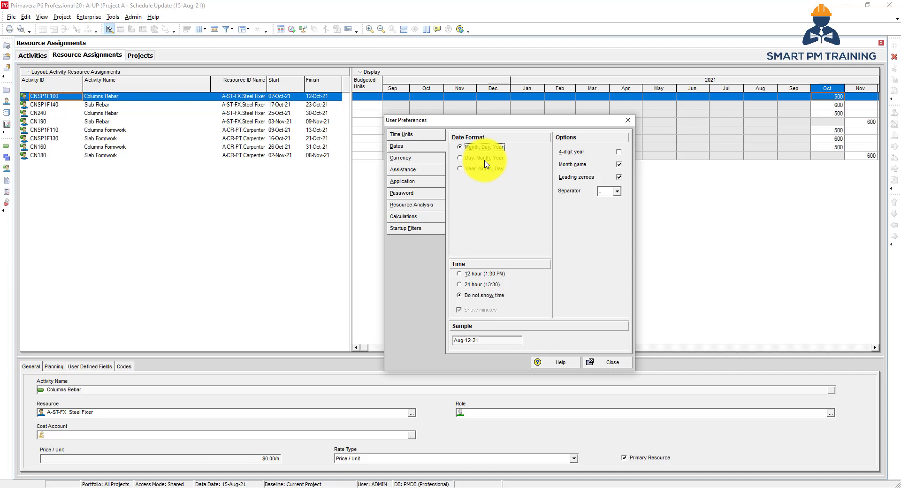
left_click(485, 159)
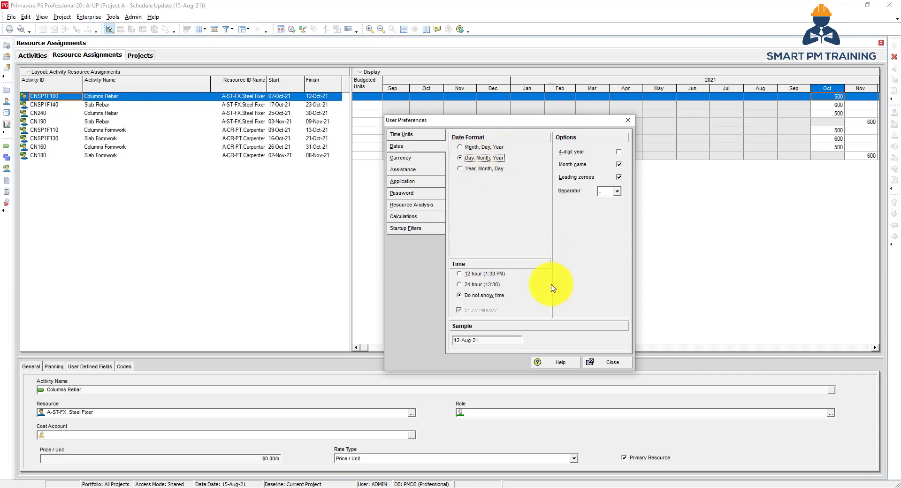
left_click(474, 284)
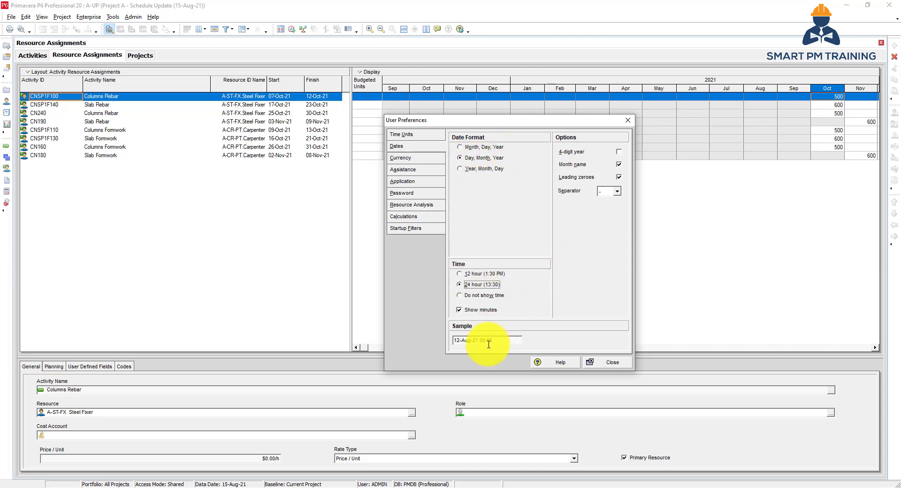
left_click(491, 295)
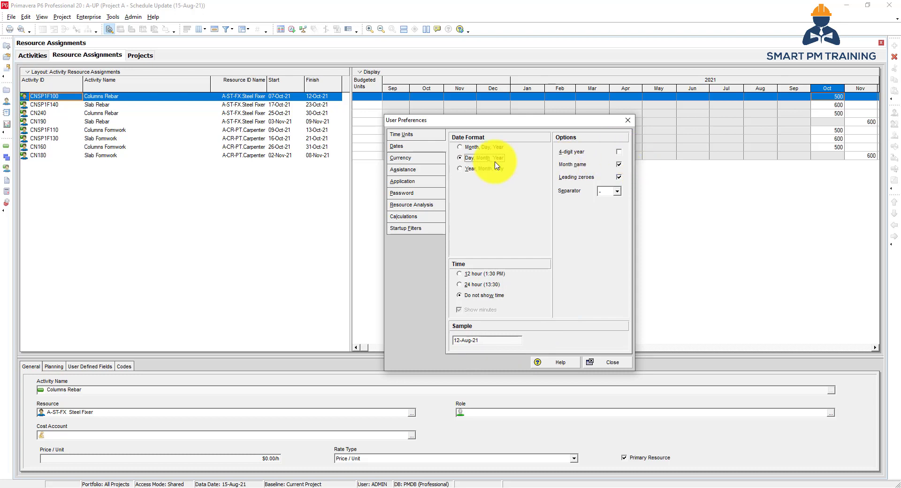
- Browse the currency list without changing from US Dollar, then show the Assistance wizard settings
left_click(401, 160)
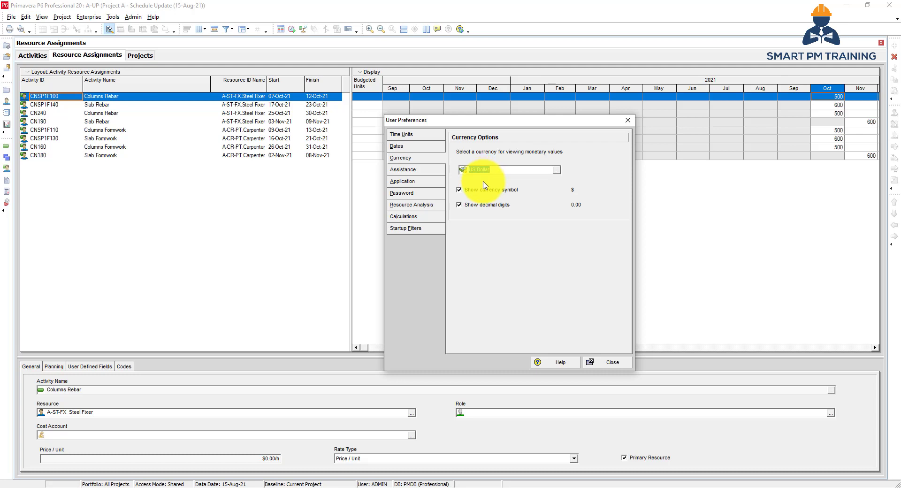
left_click(557, 170)
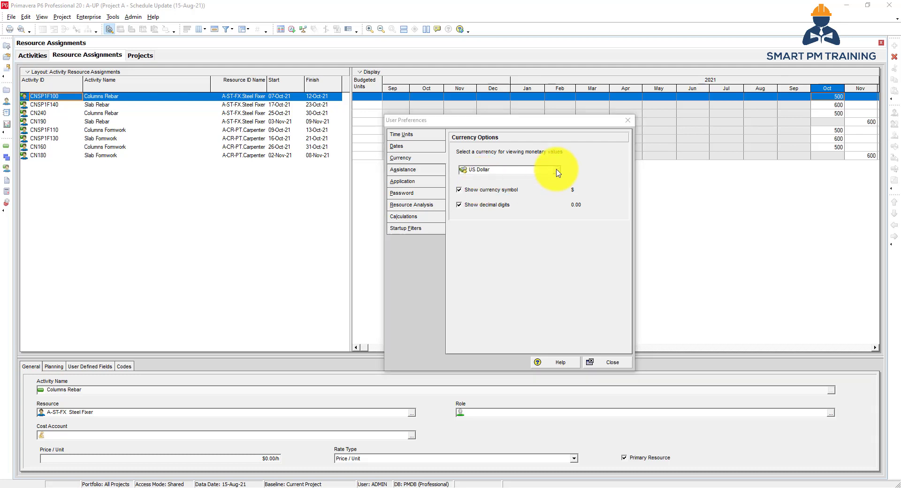
left_click(414, 256)
scroll(413, 276, "down", 2)
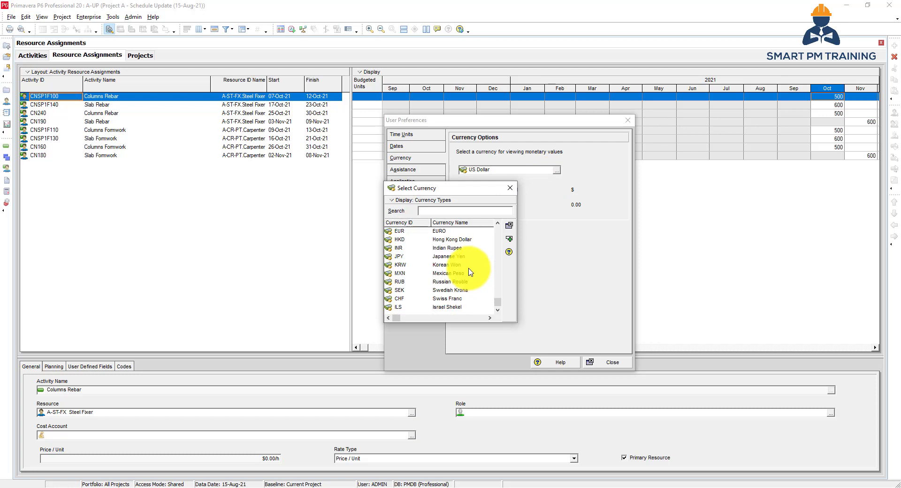
scroll(465, 273, "up", 1)
scroll(469, 272, "down", 2)
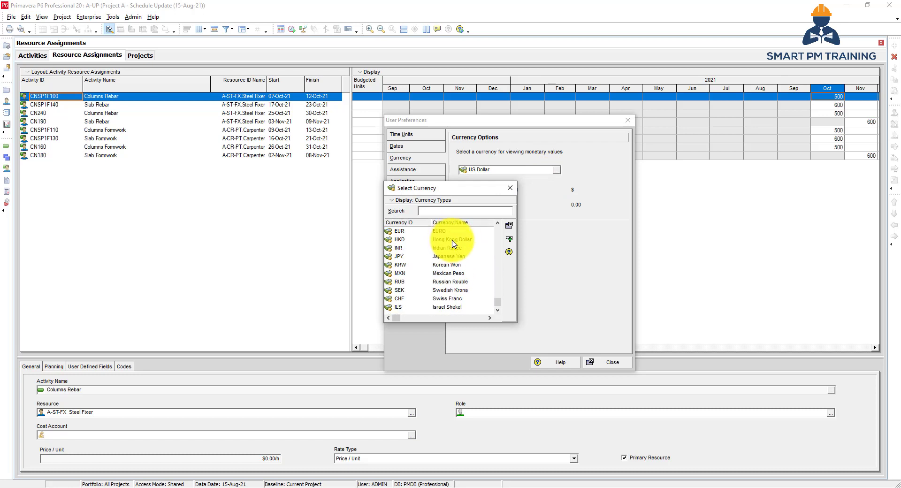
left_click(510, 225)
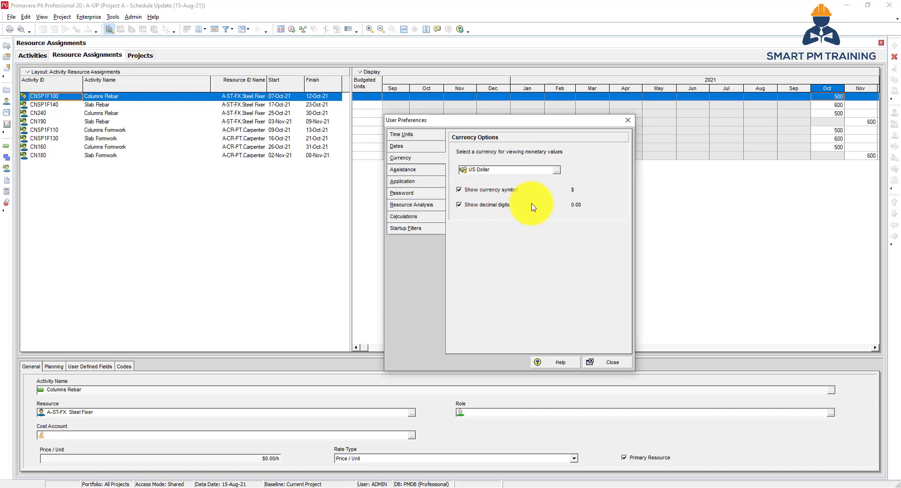
left_click(411, 170)
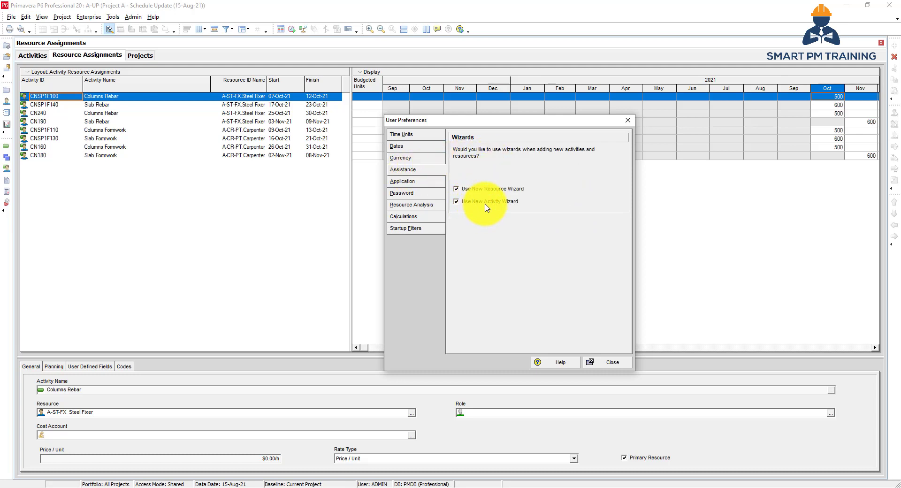
- Add a 4-day activity under Key Milestones through the New Activity wizard, then delete A1260
left_click(609, 362)
left_click(8, 156)
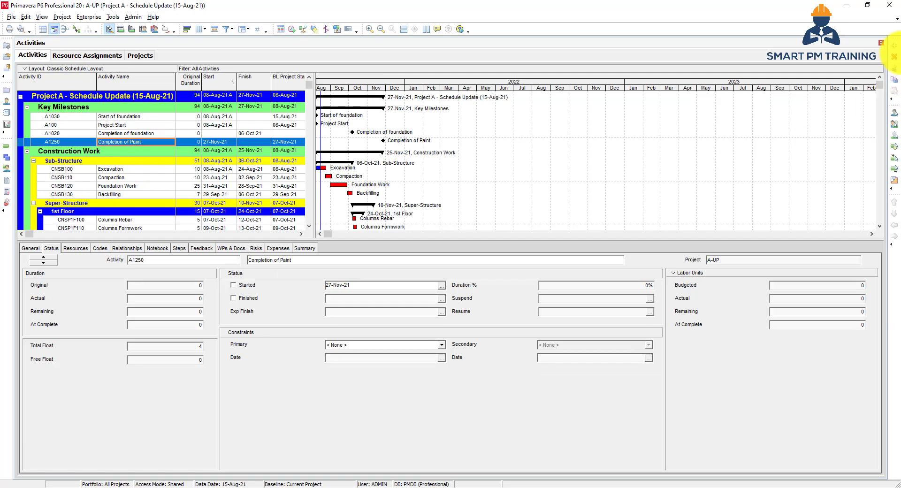
left_click(894, 46)
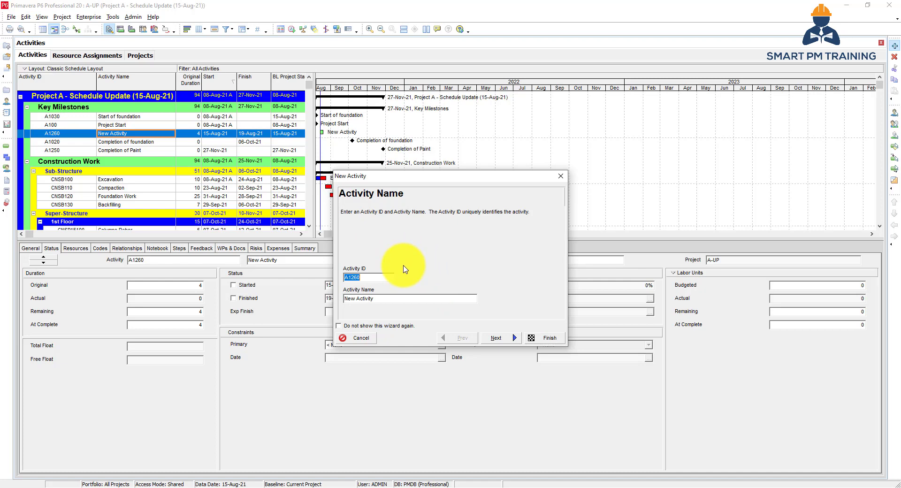
left_click(547, 339)
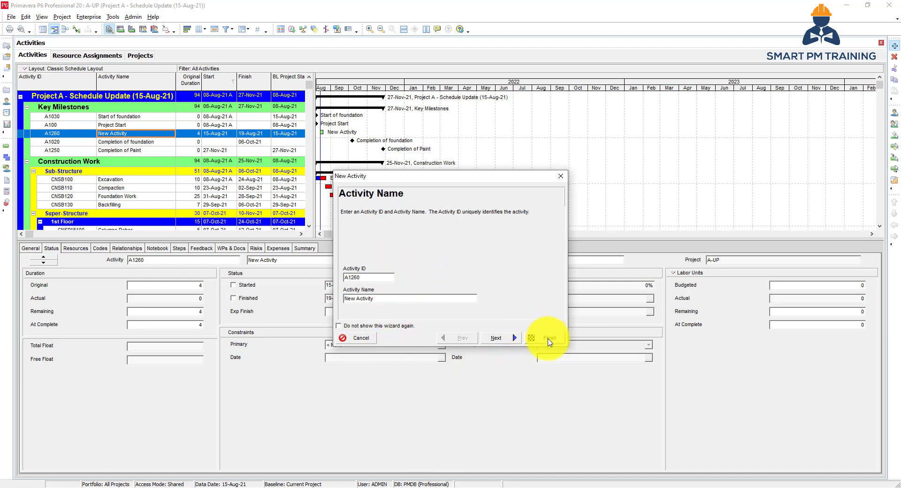
left_click(128, 126)
left_click(128, 133)
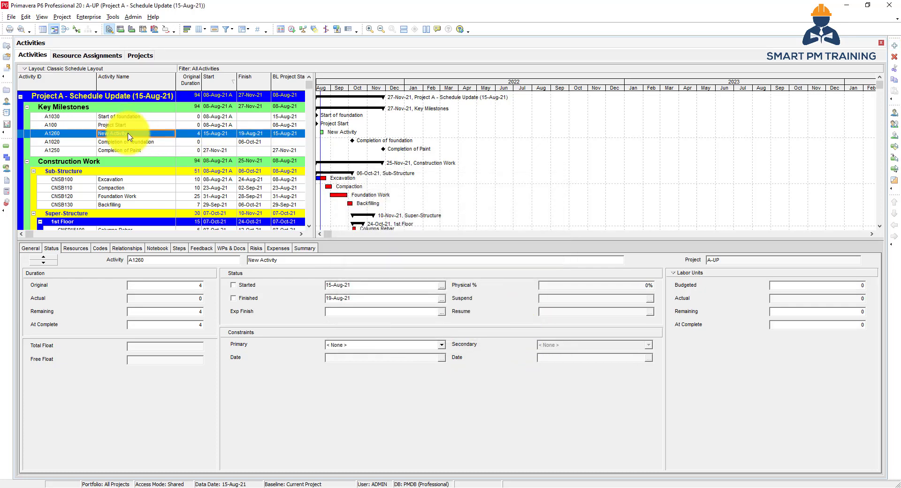
key("Delete")
left_click(420, 263)
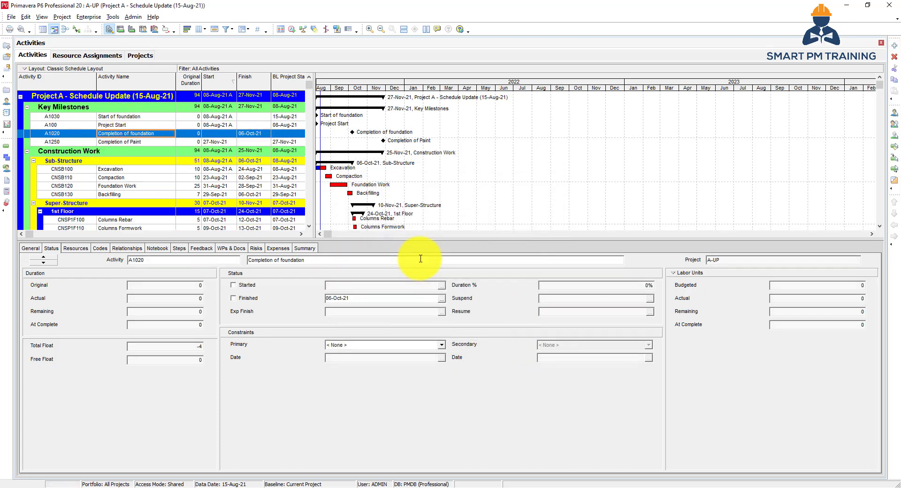
- Insert activity A110 without the wizard and delete it again
left_click(143, 126)
key("Insert")
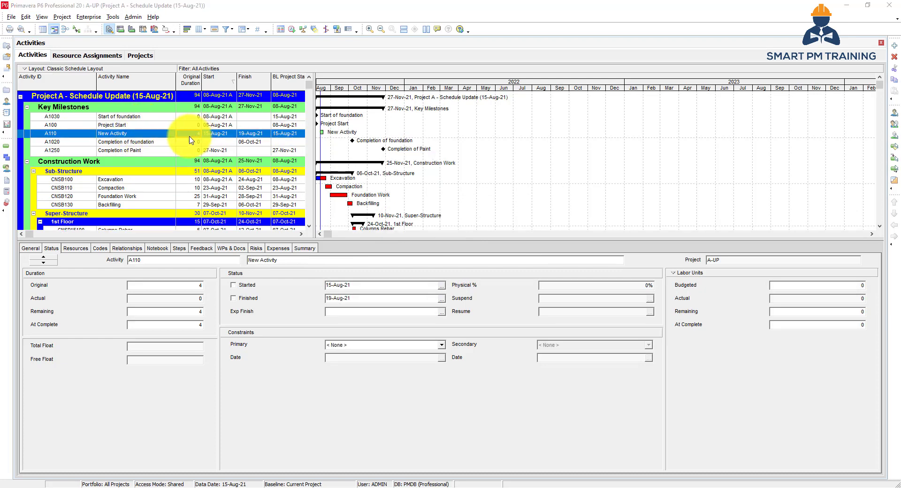
key("Delete")
left_click(413, 265)
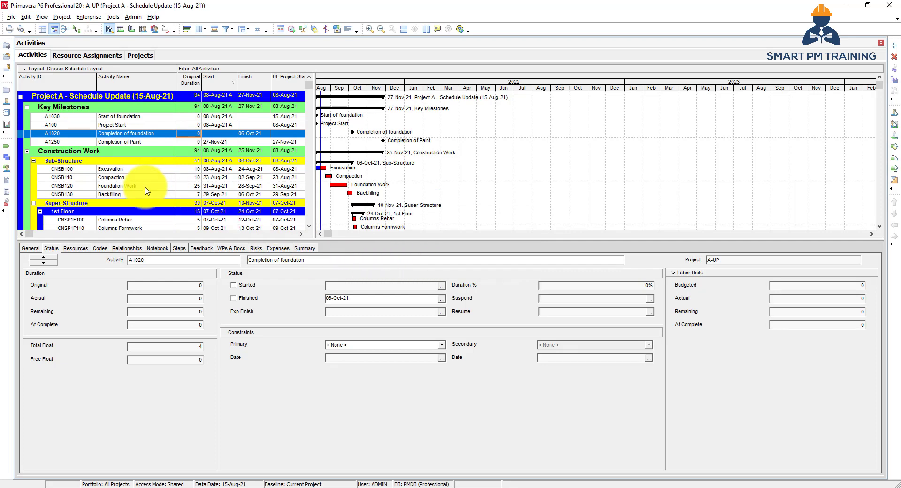
- Reopen User Preferences, review Wizards, and keep Activities as the Application startup window
left_click(25, 18)
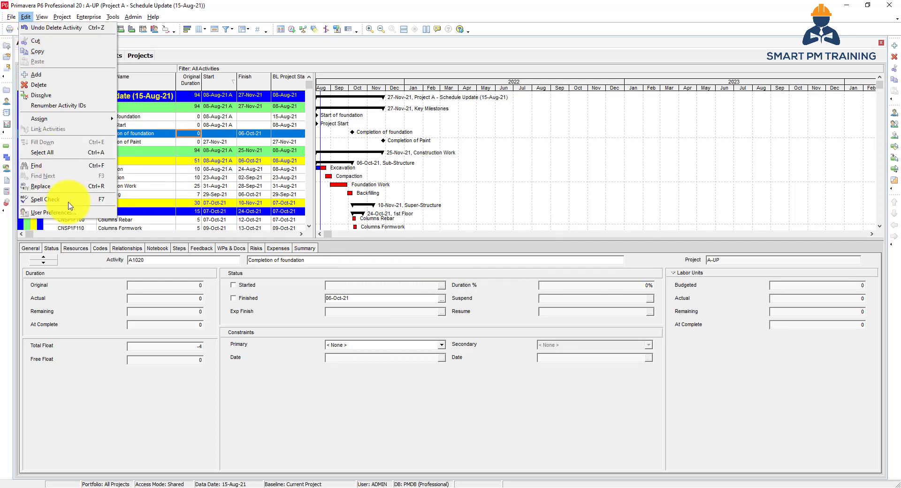
left_click(53, 212)
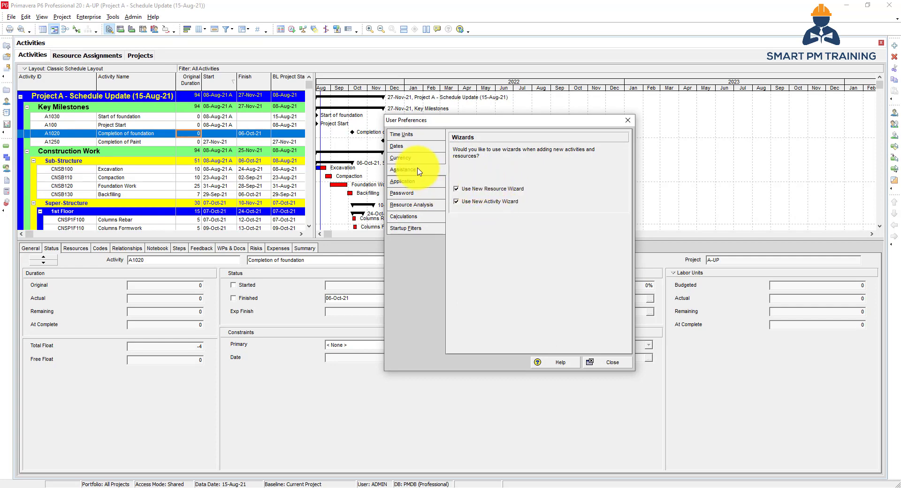
left_click(406, 183)
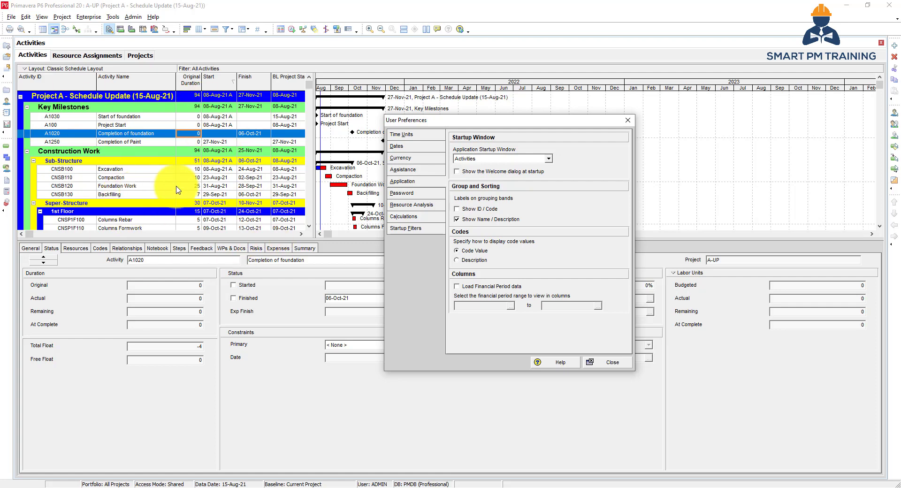
left_click(484, 160)
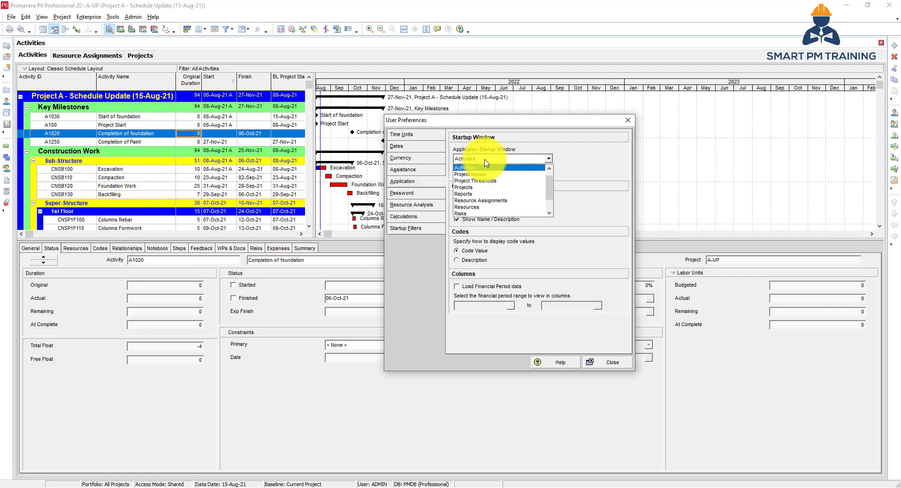
left_click(485, 162)
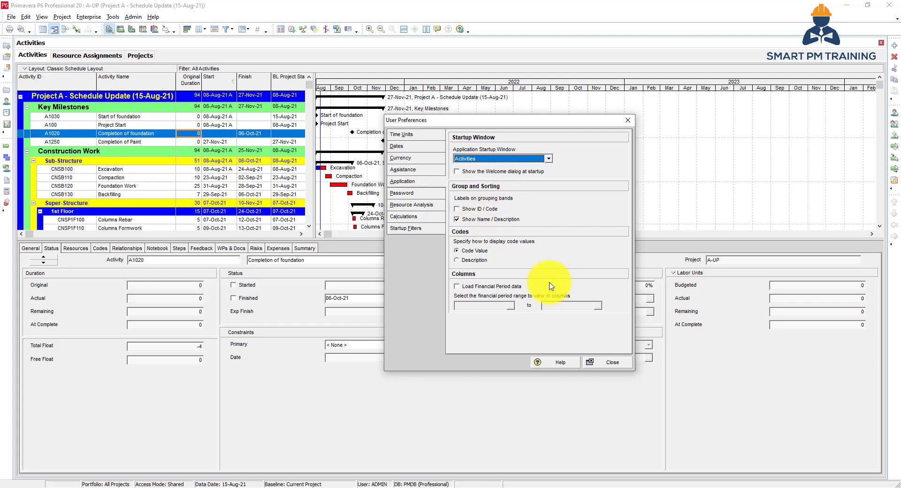
left_click(607, 362)
right_click(220, 170)
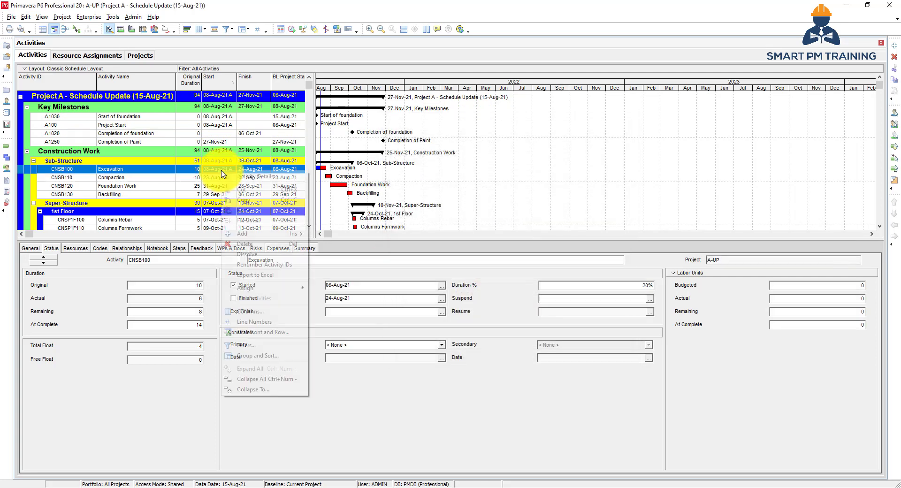
left_click(283, 358)
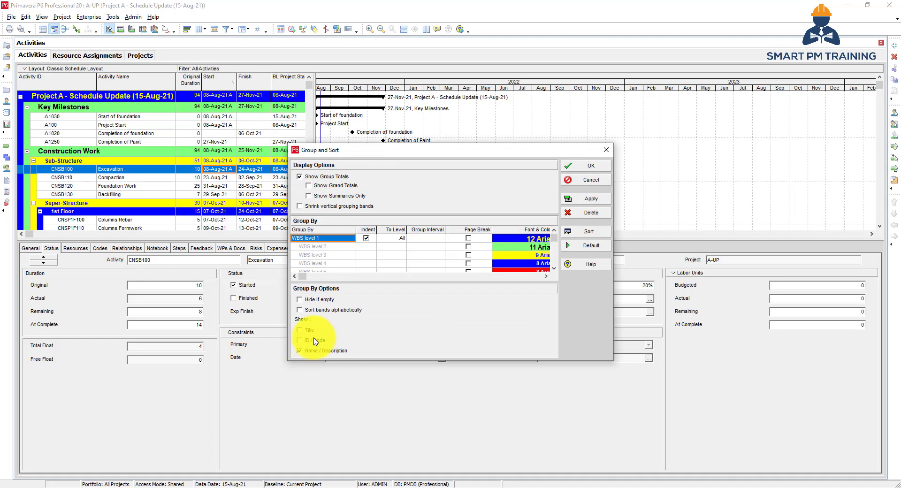
left_click(591, 184)
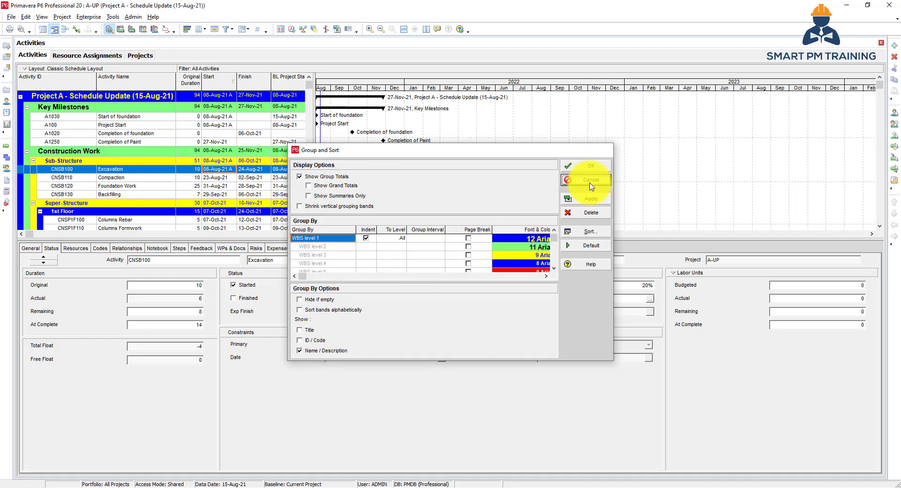
left_click(27, 17)
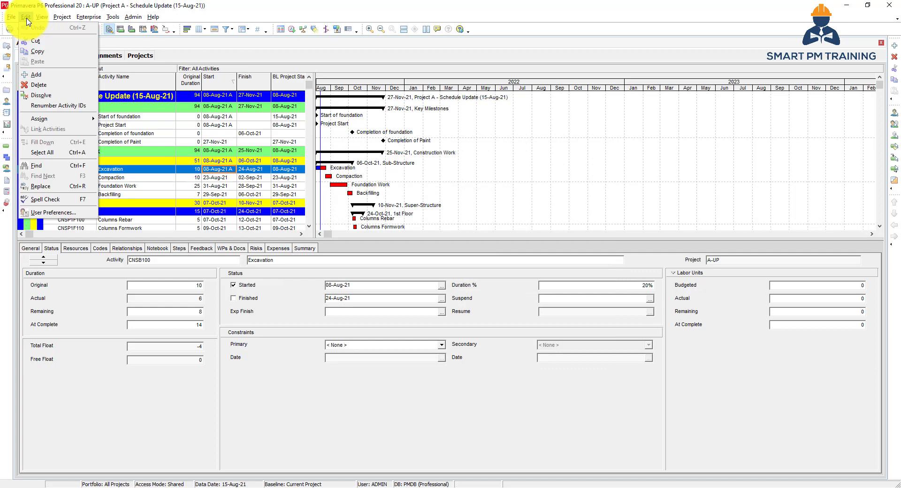
- Reopen preferences, dismiss the financial period date picker unchanged, and show the Password page
left_click(26, 195)
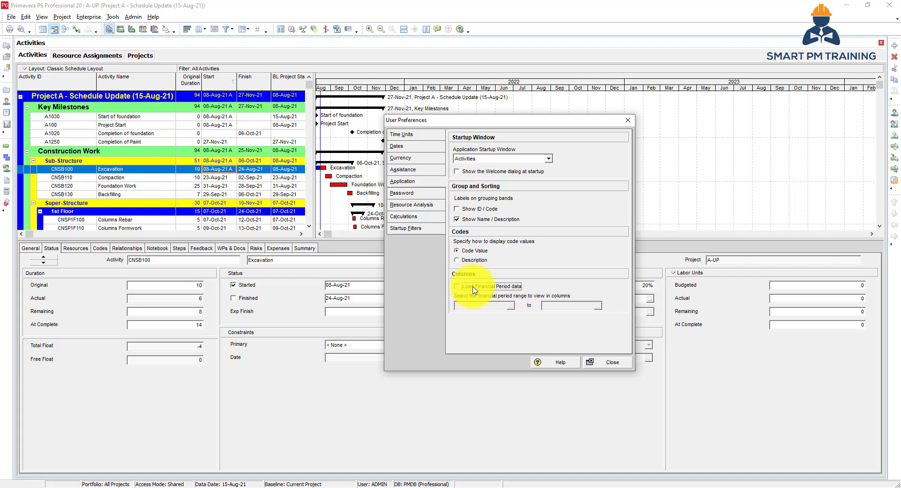
left_click(511, 305)
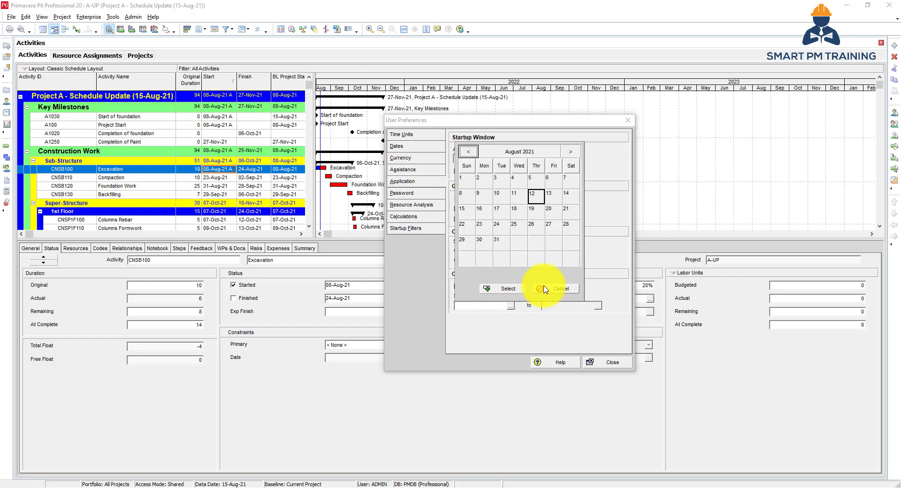
left_click(545, 289)
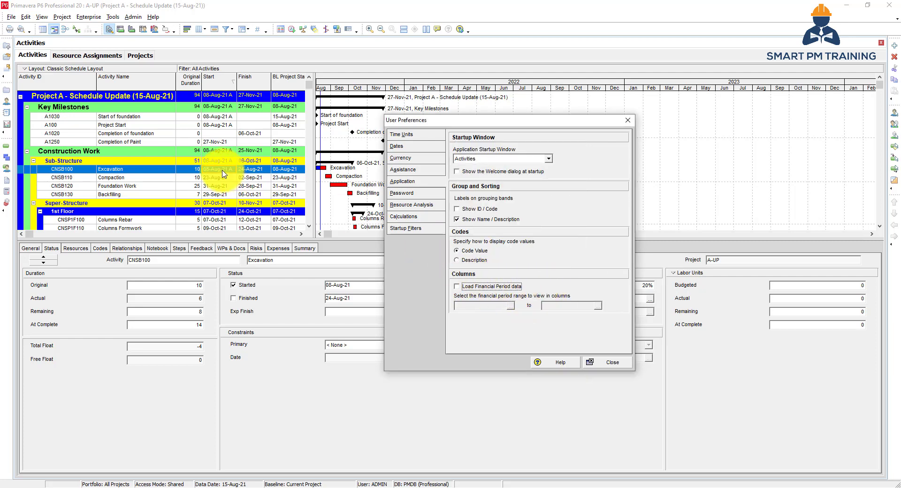
left_click(404, 193)
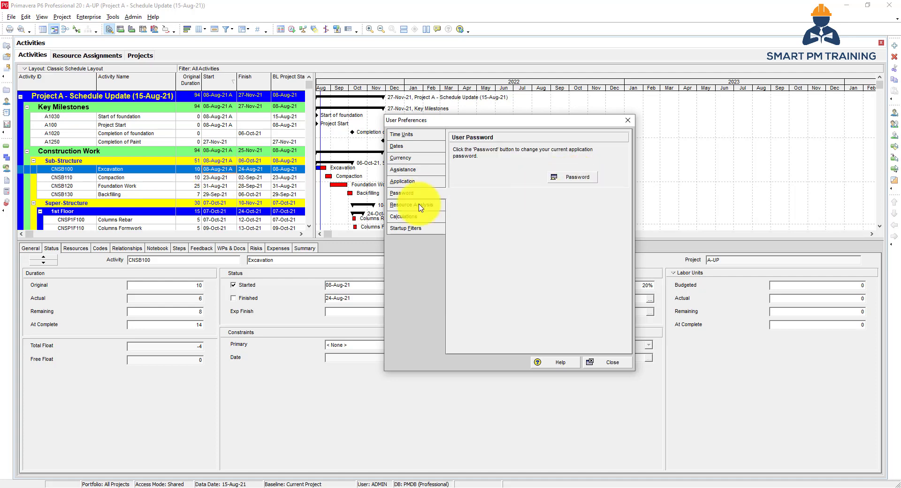
- Show Resource Analysis settings: opened projects only, Remaining Early dates, daily interval
left_click(427, 205)
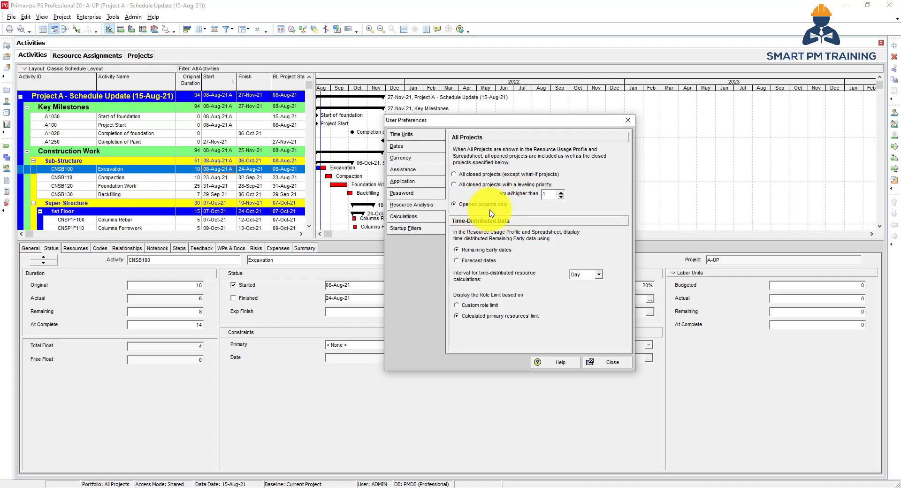
- Show the Resource Usage Profile below the schedule, filtered to the current project's resources
left_click(606, 363)
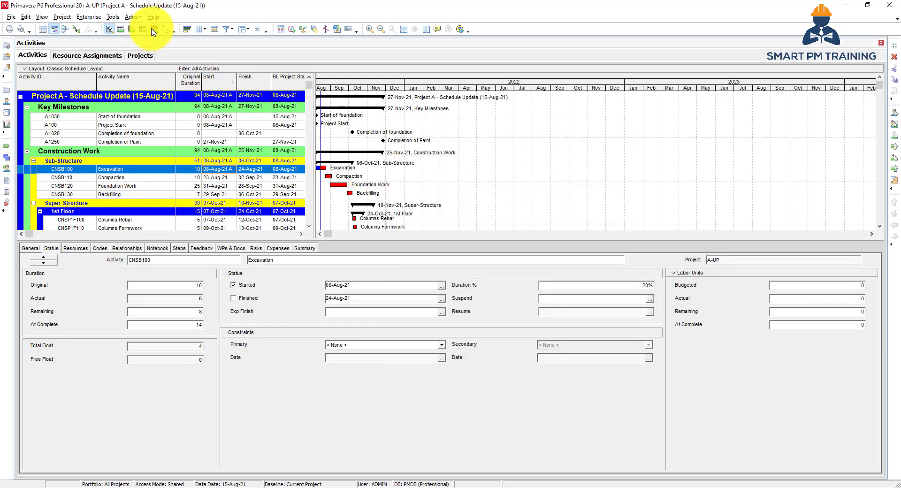
left_click(154, 31)
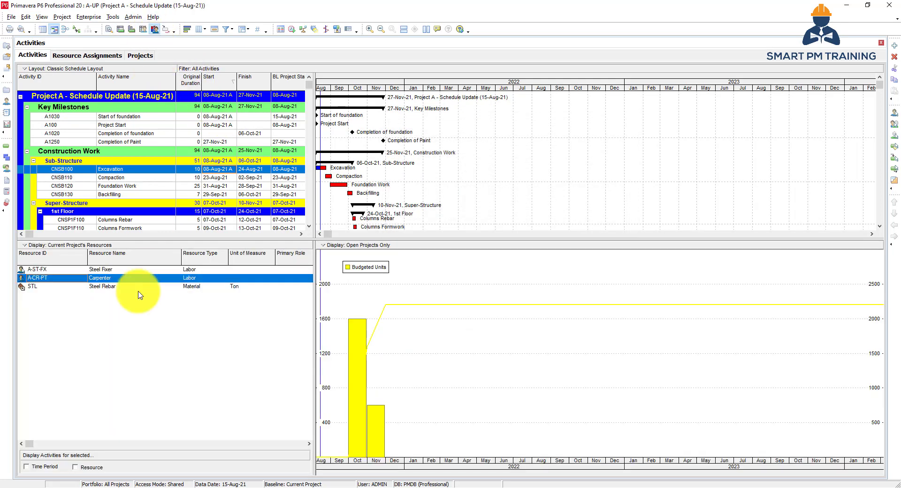
left_click(61, 245)
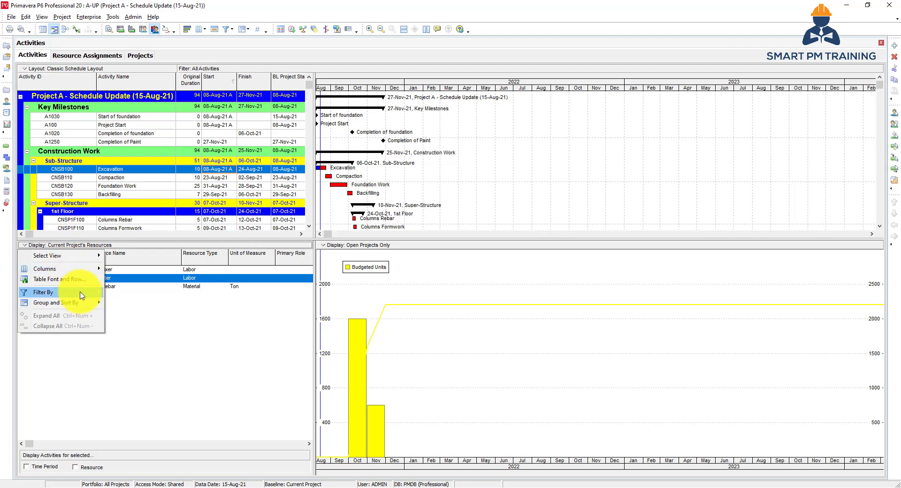
mouse_move(81, 295)
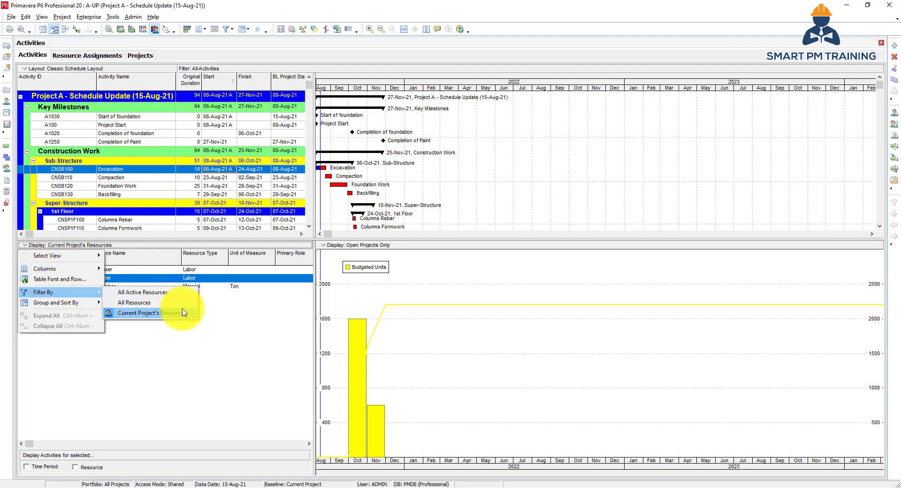
left_click(162, 357)
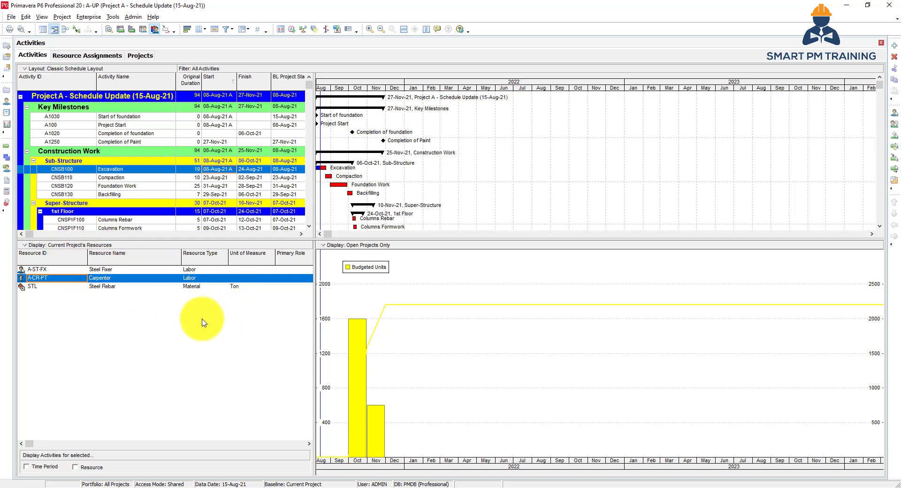
left_click(25, 17)
- Open User Preferences on Resource Analysis, with role limits drawn from calculated primary resources' limits
left_click(54, 213)
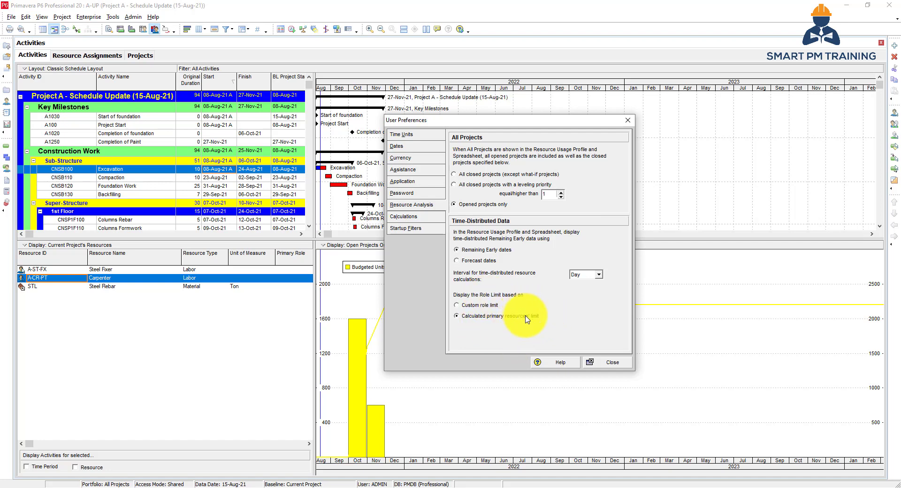
- Show the Calculations preferences, which preserve units, duration and units/time when assignments change
left_click(409, 217)
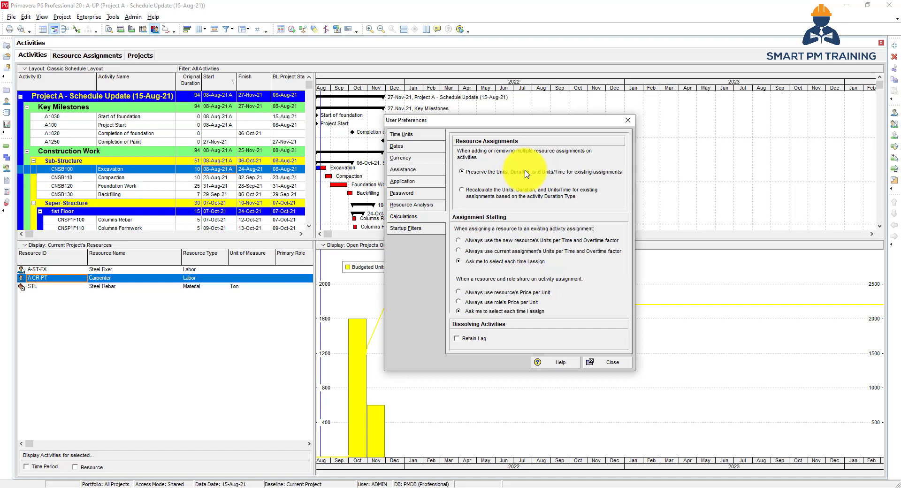
left_click(406, 228)
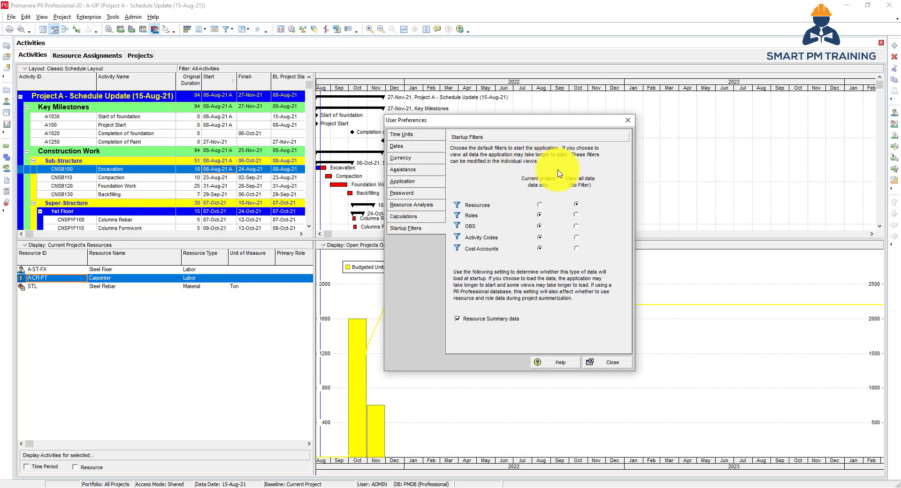